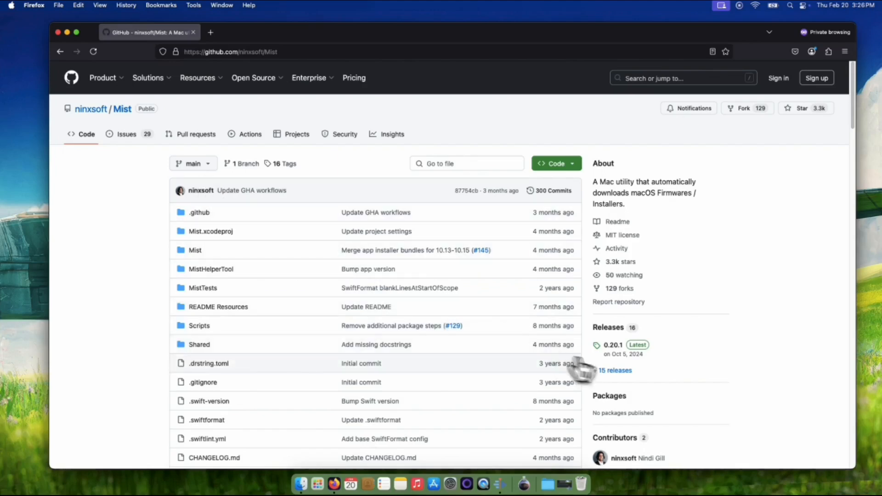
- Open the latest Mist release, 0.20.1, and download Mist.0.20.1.dmg
click(642, 353)
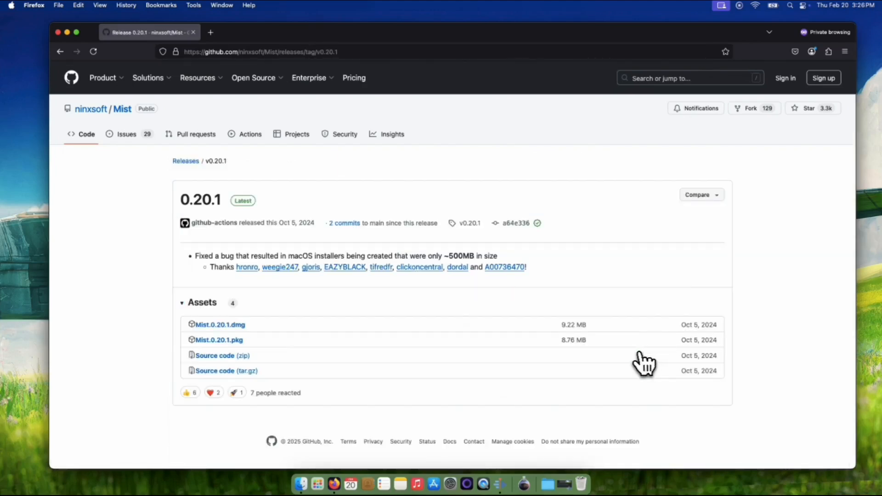
click(240, 325)
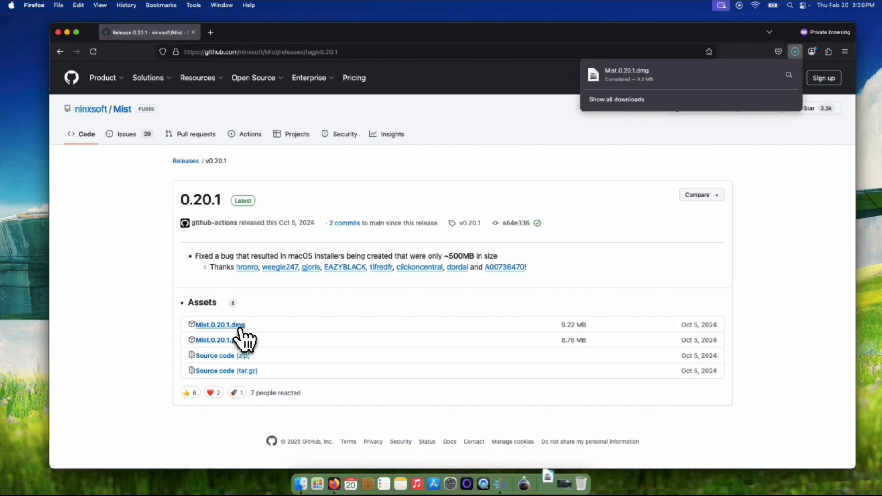
- Find VirusTotal in a new browser tab and submit the downloaded Mist.0.20.1.dmg for scanning
click(214, 34)
text(virustotal)
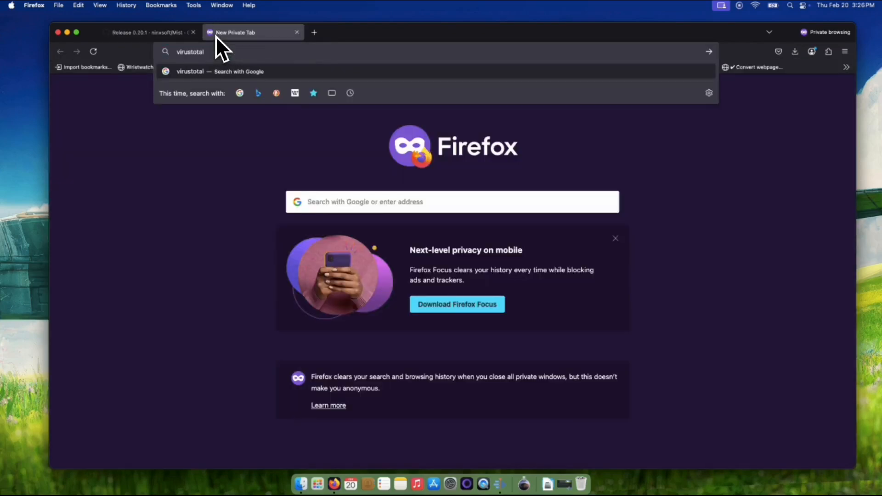
key(Return)
click(179, 181)
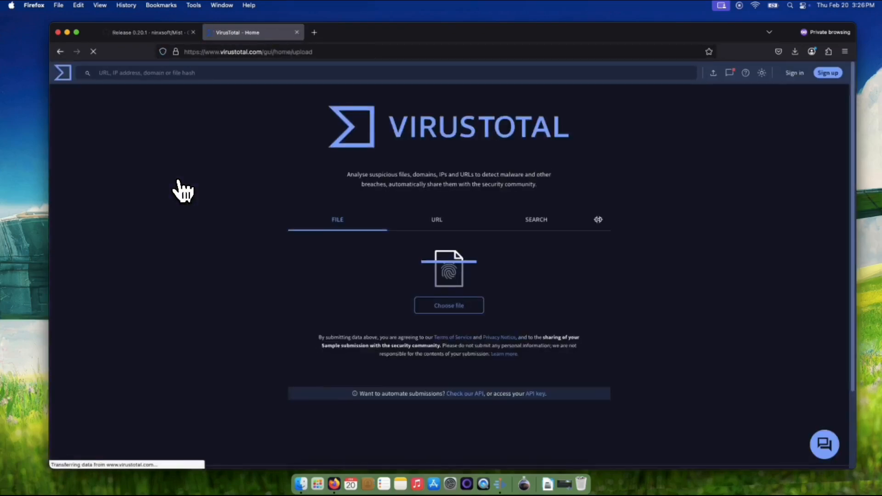
click(795, 51)
drag(770, 61, 461, 248)
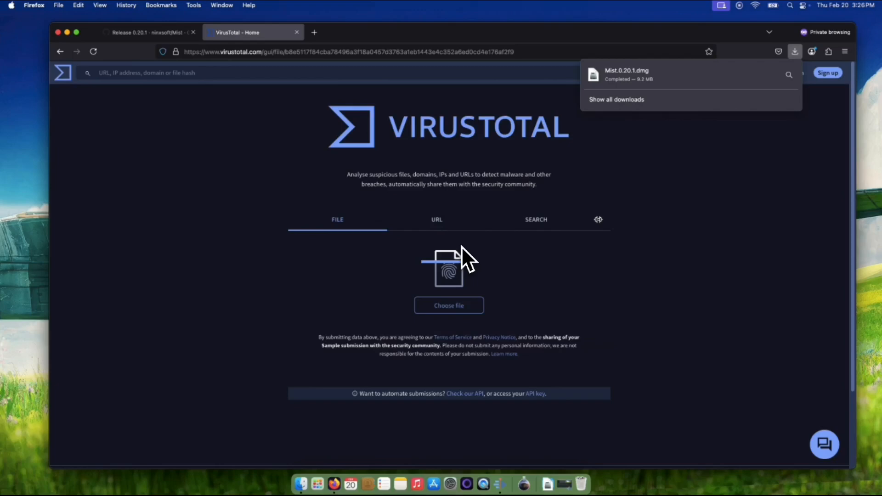
click(195, 148)
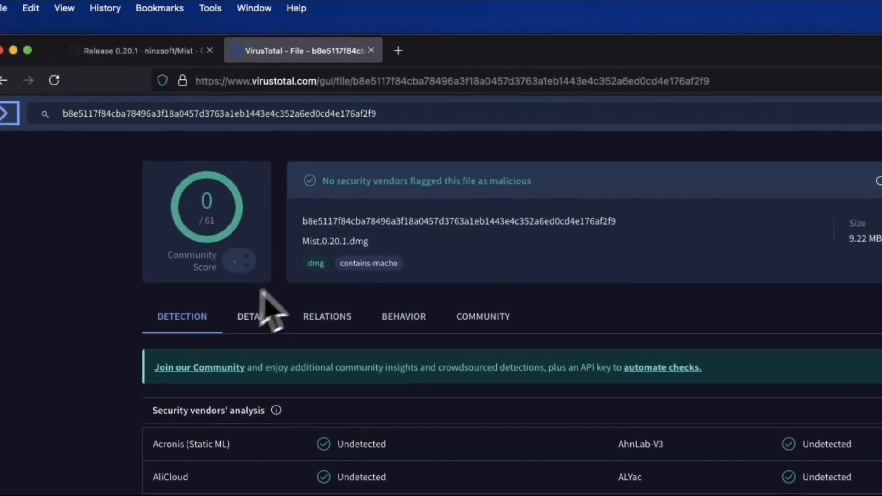
- Examine the security vendors' verdict in the VirusTotal report for the file, and close the report
drag(266, 116, 315, 116)
drag(400, 181, 555, 181)
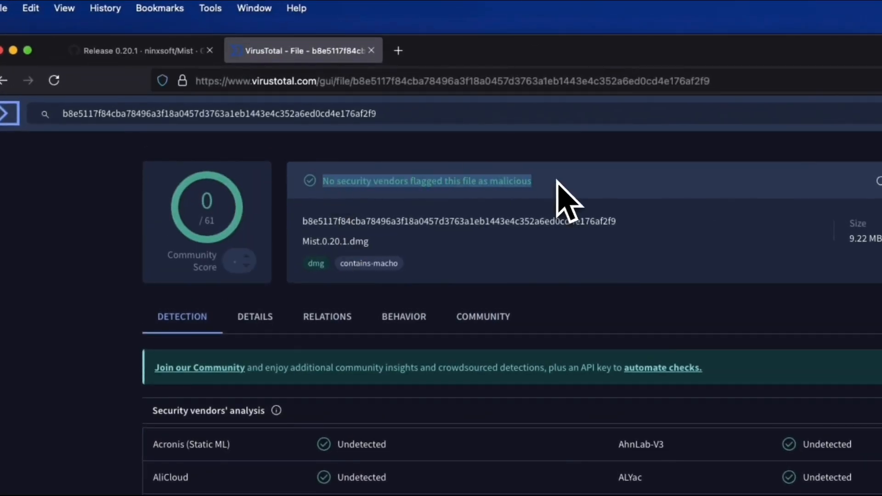
click(557, 181)
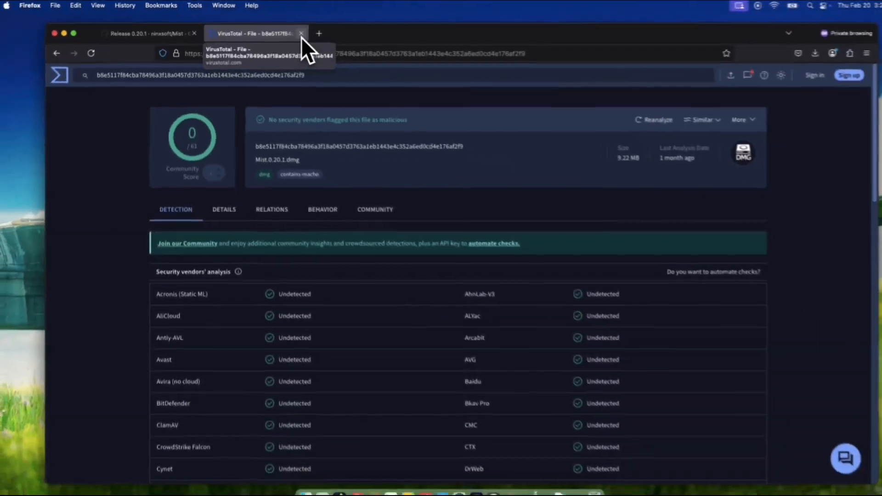
click(371, 50)
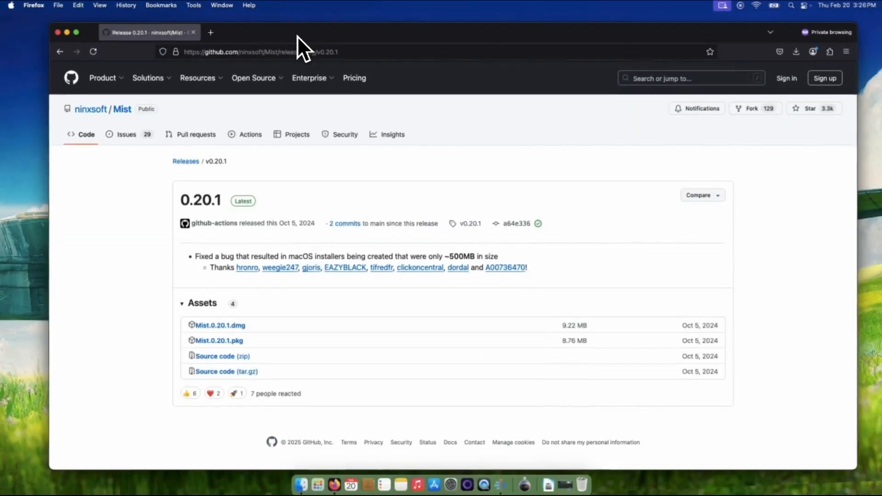
- Open the downloaded Mist.0.20.1.dmg disk image and copy the Mist app from it to the desktop
click(792, 55)
click(657, 77)
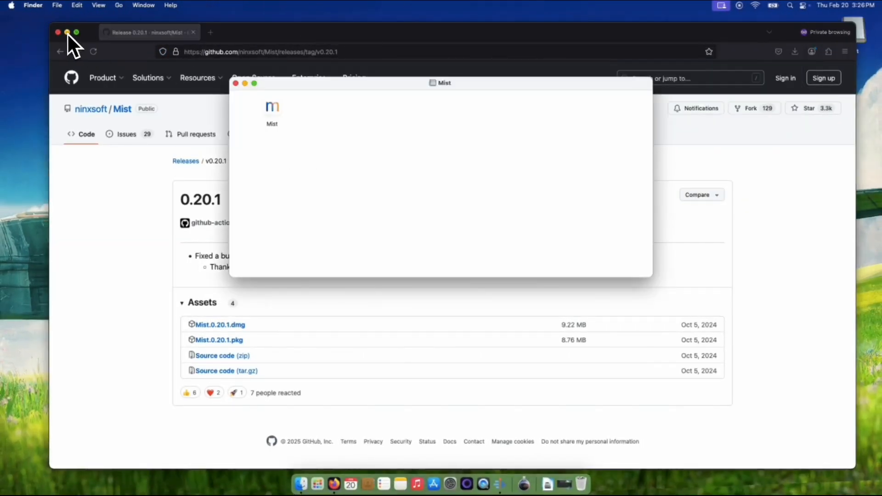
click(67, 32)
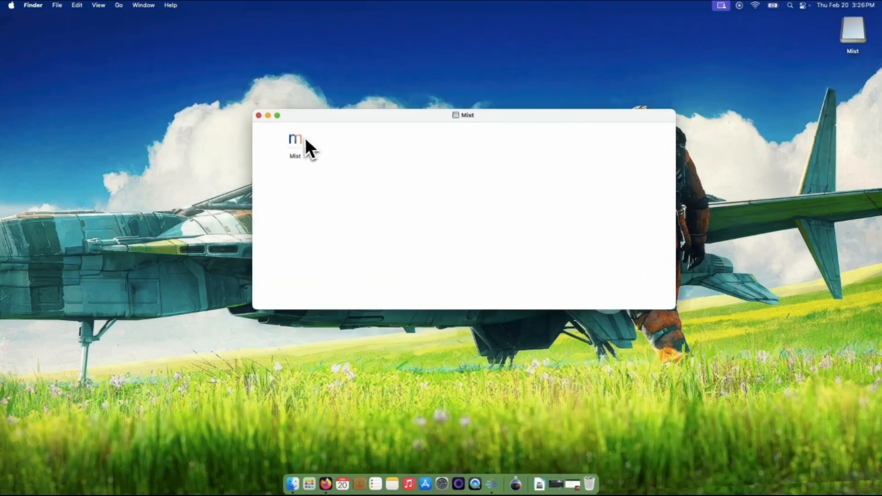
click(259, 116)
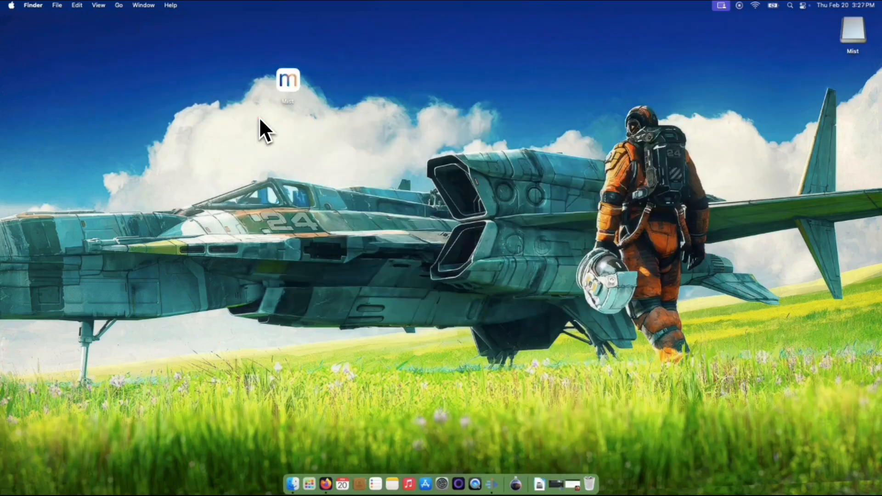
- Launch the Mist app from the desktop and approve opening it as an Internet download
right_click(292, 90)
click(294, 90)
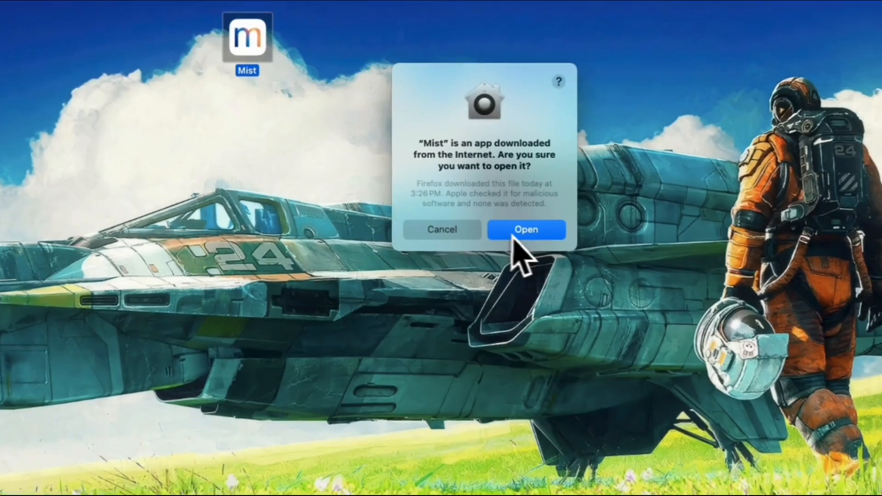
click(467, 203)
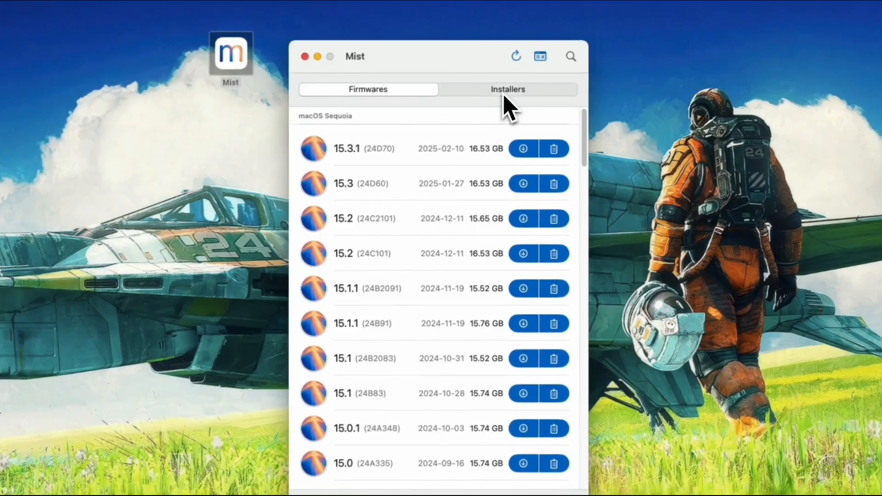
- Find macOS Mojave 10.14.6 (18G103) among the installers and request its download
click(503, 92)
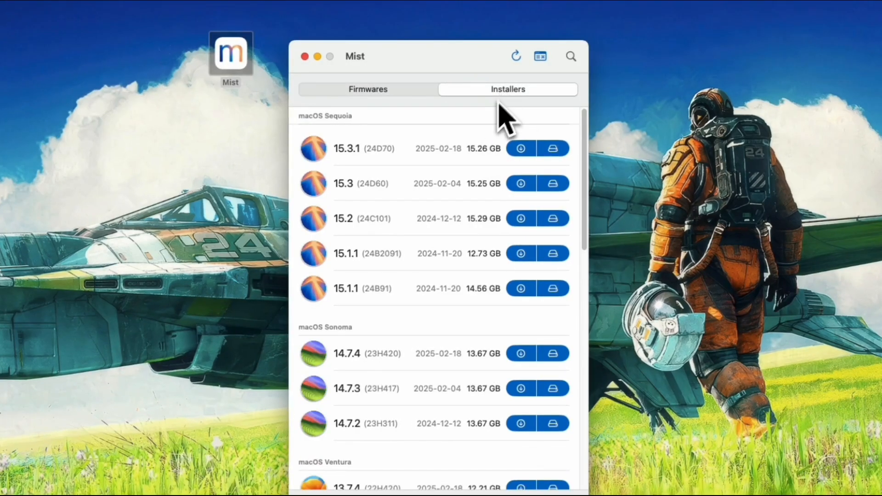
scroll(441, 271, down, 10)
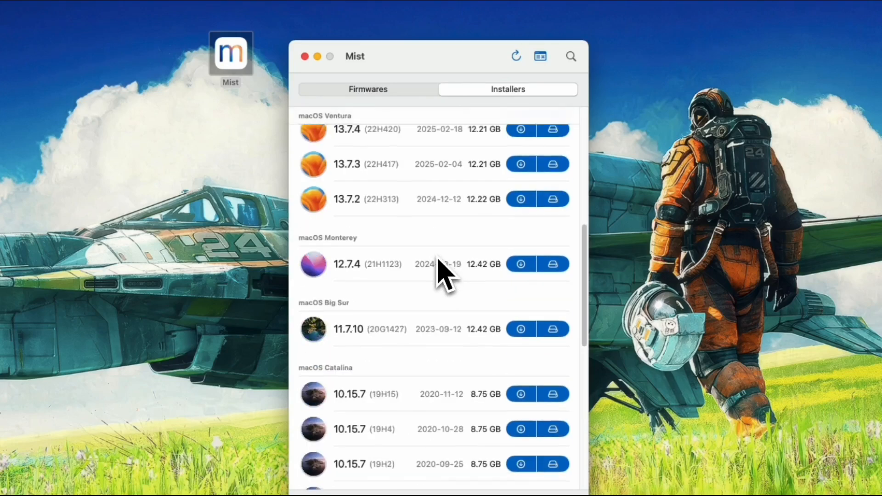
scroll(441, 271, down, 7)
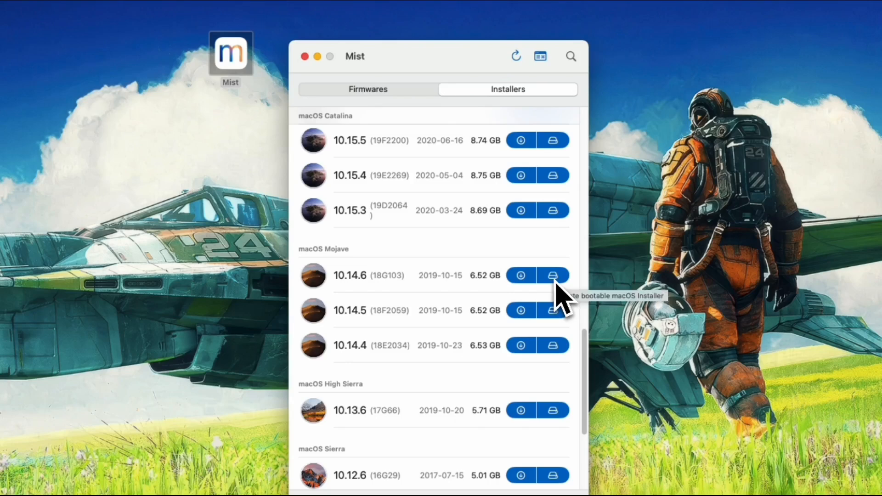
click(521, 276)
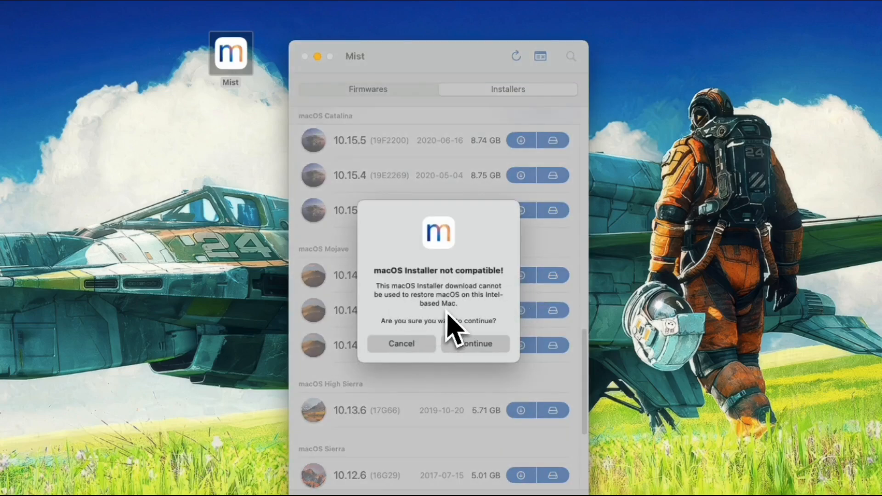
- Continue past the compatibility warning and install Mist's privileged helper tool, authorizing it with the account password
click(482, 347)
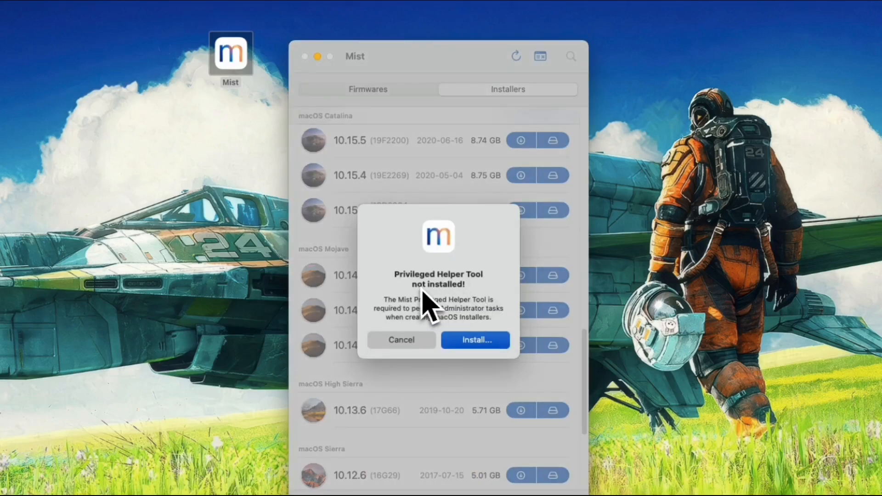
click(471, 346)
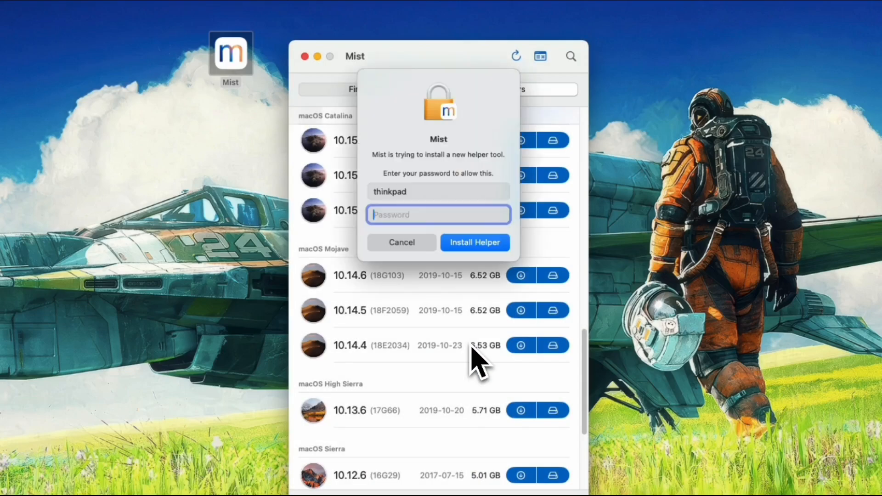
key(Return)
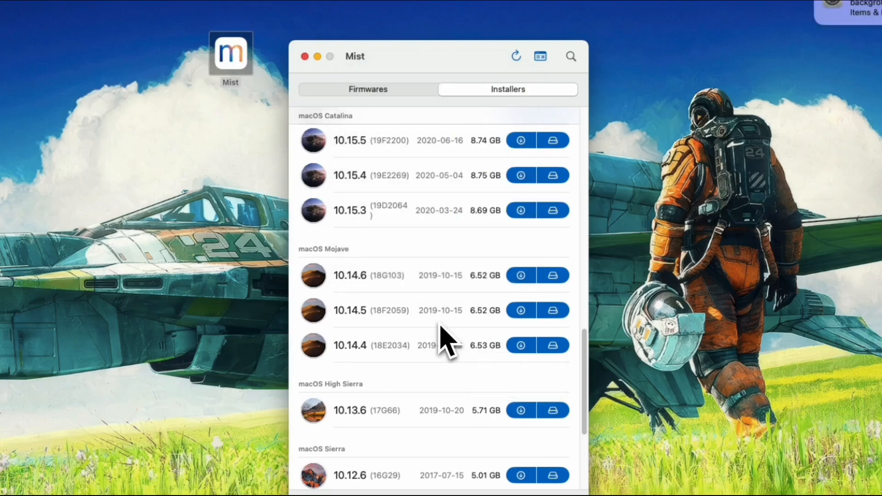
- Request the macOS Mojave 10.14.6 installer download again and open the Full Disk Access settings from Mist's permission request
click(524, 278)
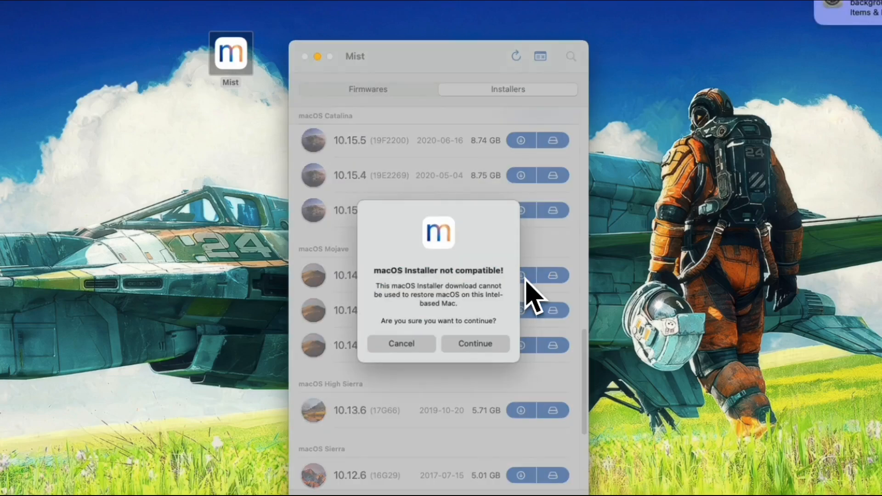
click(482, 342)
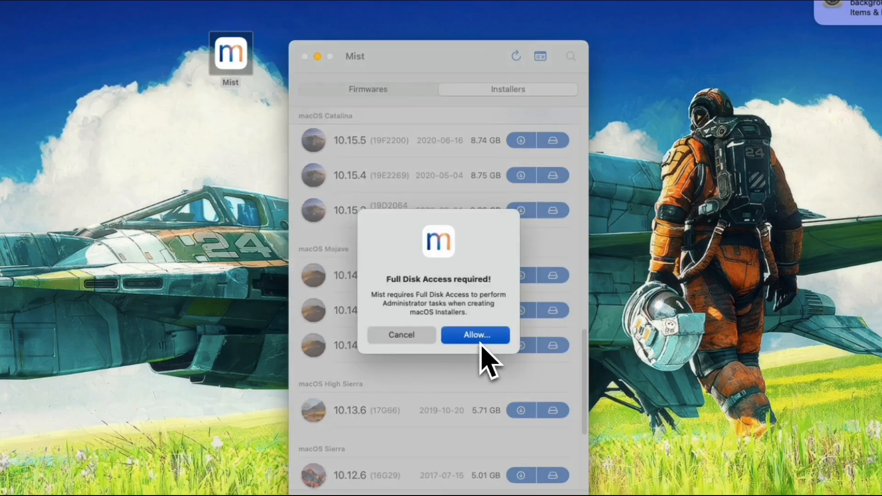
click(481, 340)
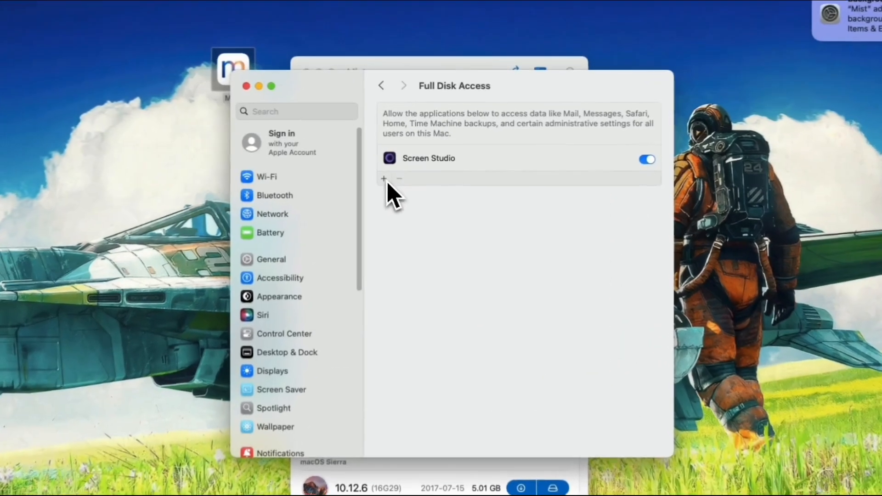
- Grant Full Disk Access to the Mist app stored on the Desktop, choosing to quit and reopen it, and close the settings
click(384, 179)
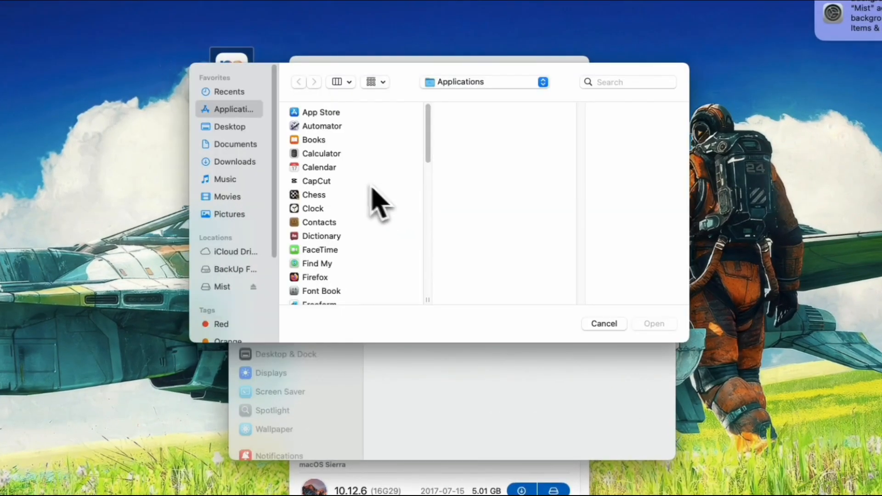
click(241, 129)
click(305, 115)
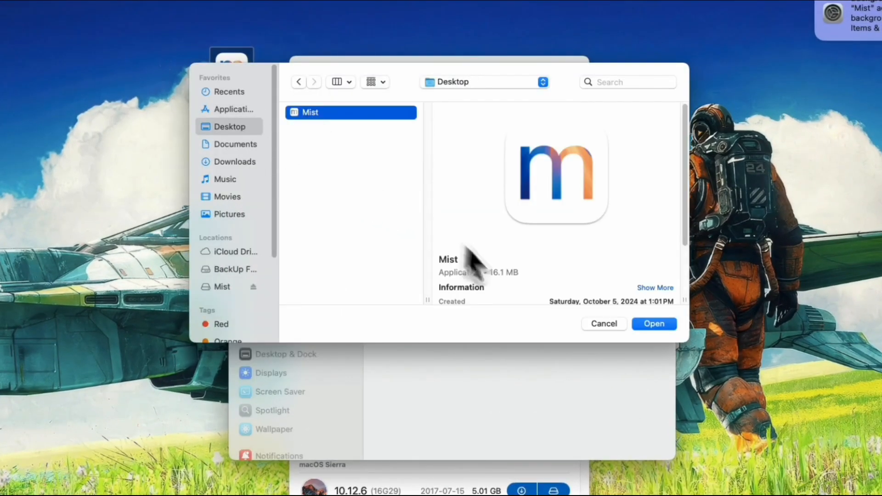
click(652, 324)
click(507, 318)
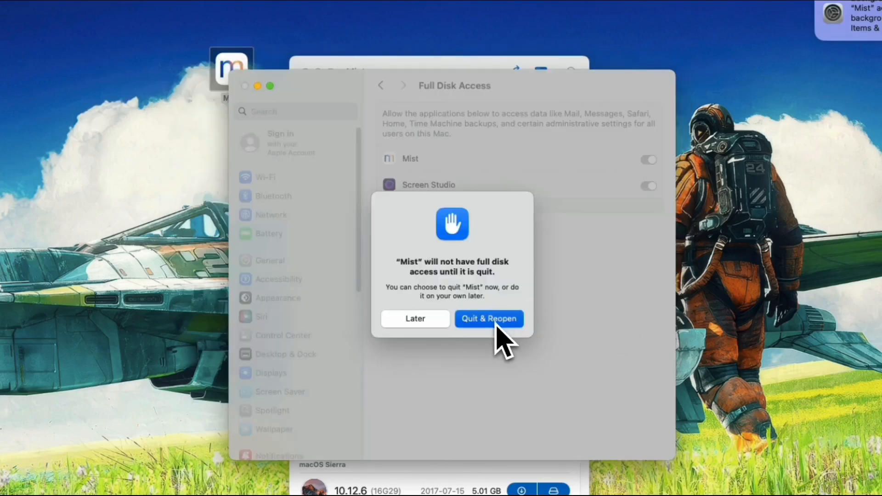
click(245, 86)
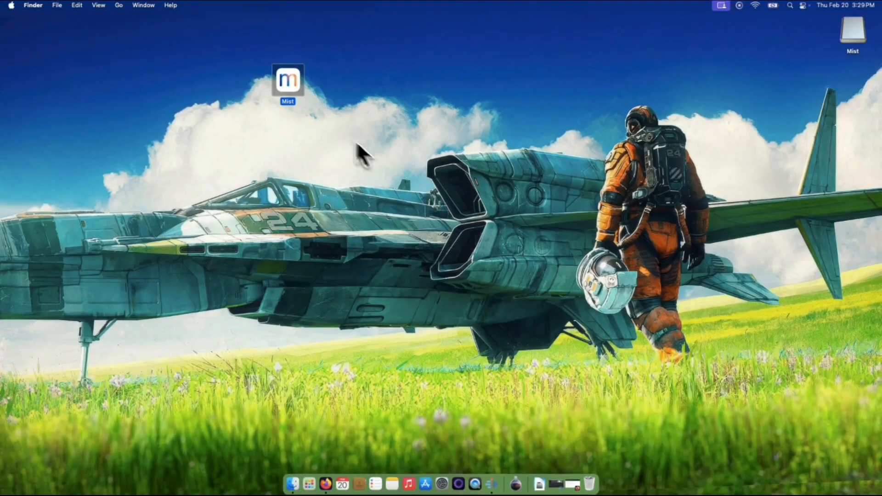
- Relaunch Mist from the desktop and request the macOS Mojave 10.14.6 (18G103) installer, continuing past the compatibility warning
right_click(238, 81)
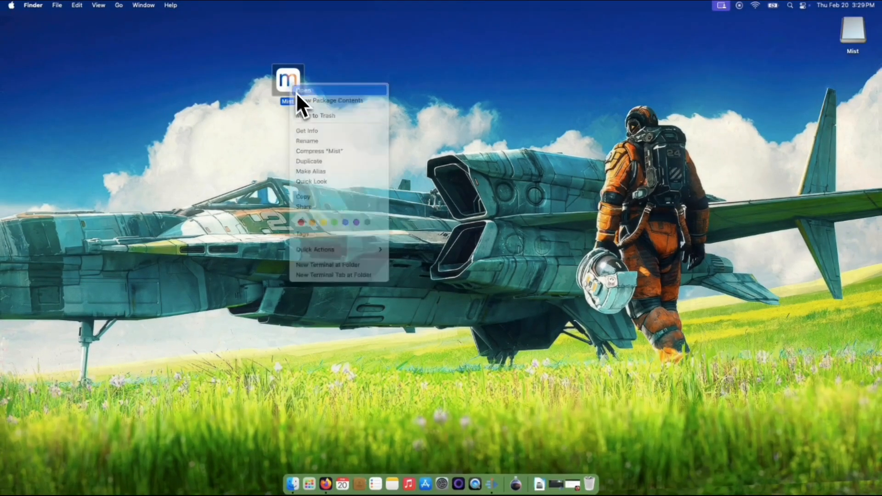
click(294, 91)
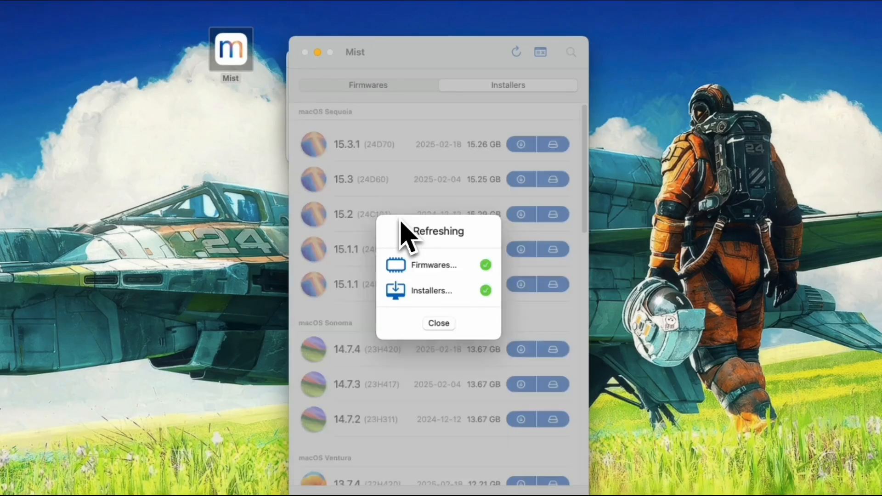
scroll(407, 236, down, 10)
scroll(407, 237, down, 6)
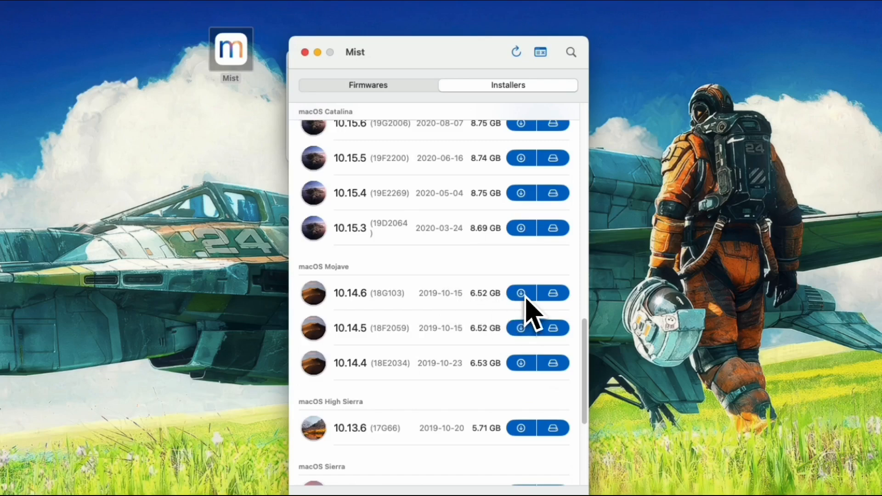
click(522, 299)
click(489, 344)
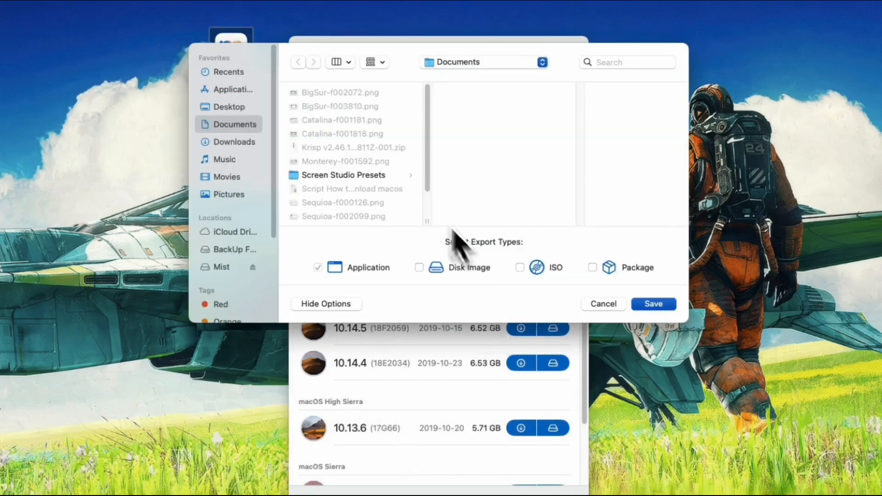
- Save the Mojave installer to the Desktop with the Application export type, and close the report when the download completes
click(237, 109)
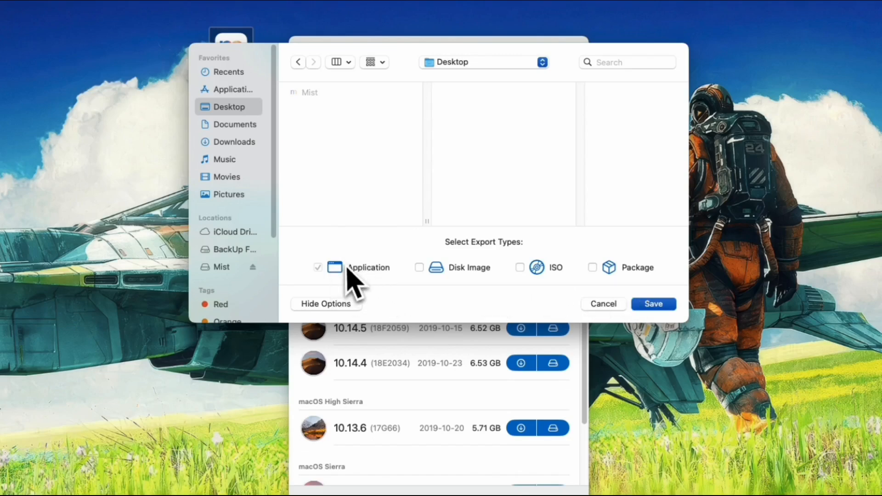
click(654, 304)
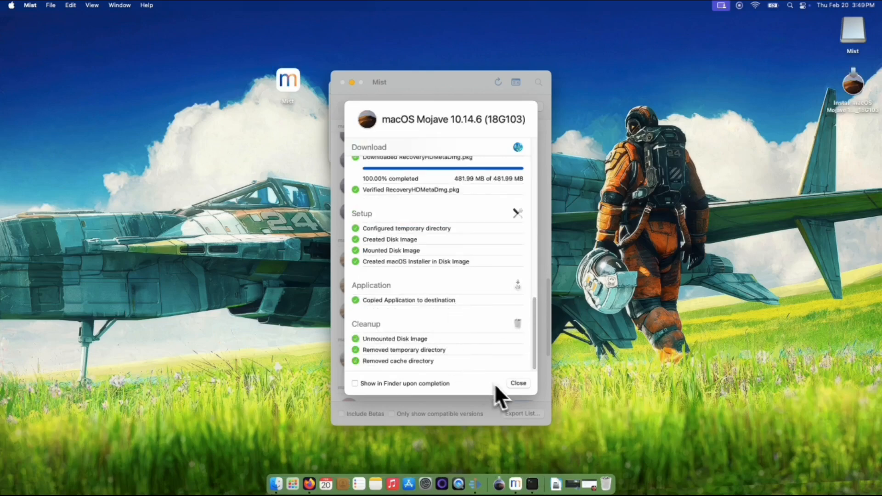
click(518, 384)
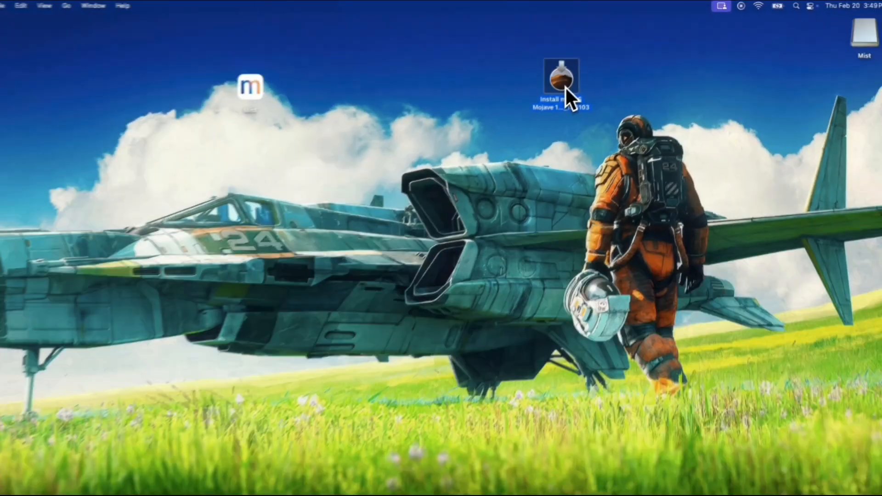
- Show the file information of the Install macOS Mojave app and place the info window beside its desktop icon
right_click(566, 87)
click(591, 127)
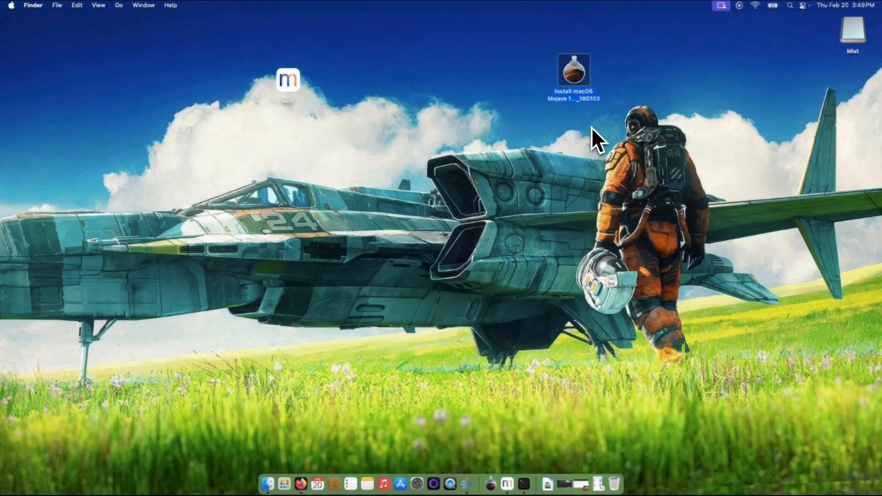
drag(64, 22, 449, 33)
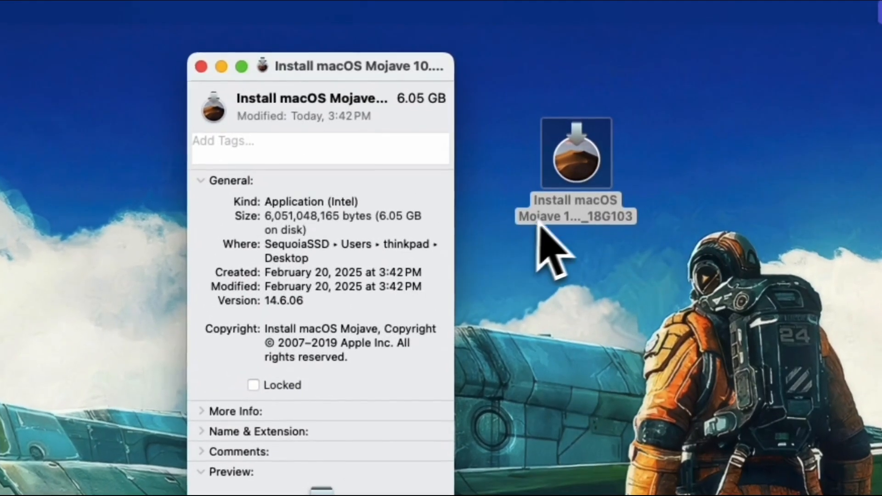